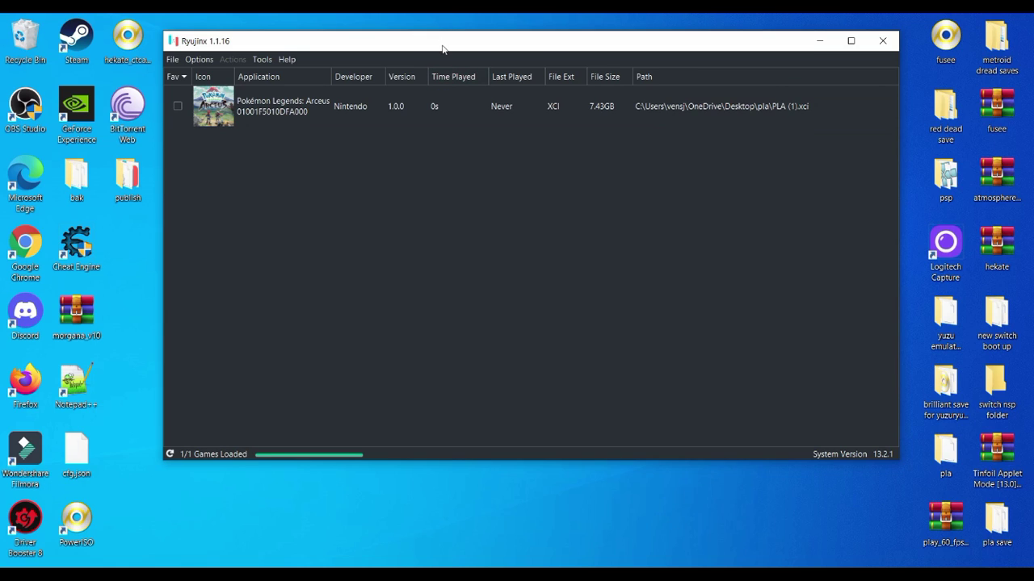
Step: Open play_60_fps_f5072.zip in WinRAR and drag the PLAY 60 FPS folder onto the desktop
left_click_drag(442, 49, 426, 56)
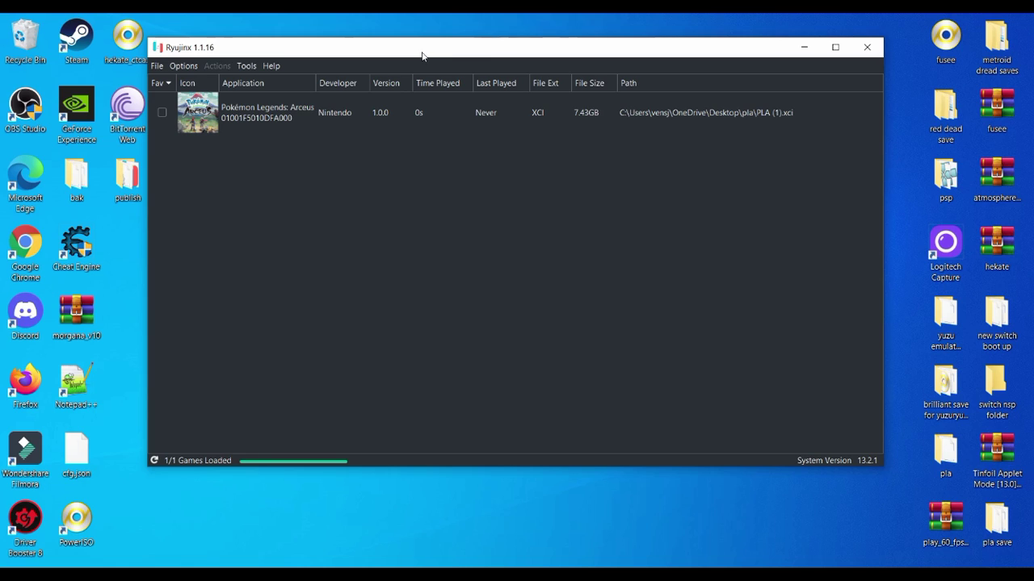
left_click_drag(422, 54, 411, 51)
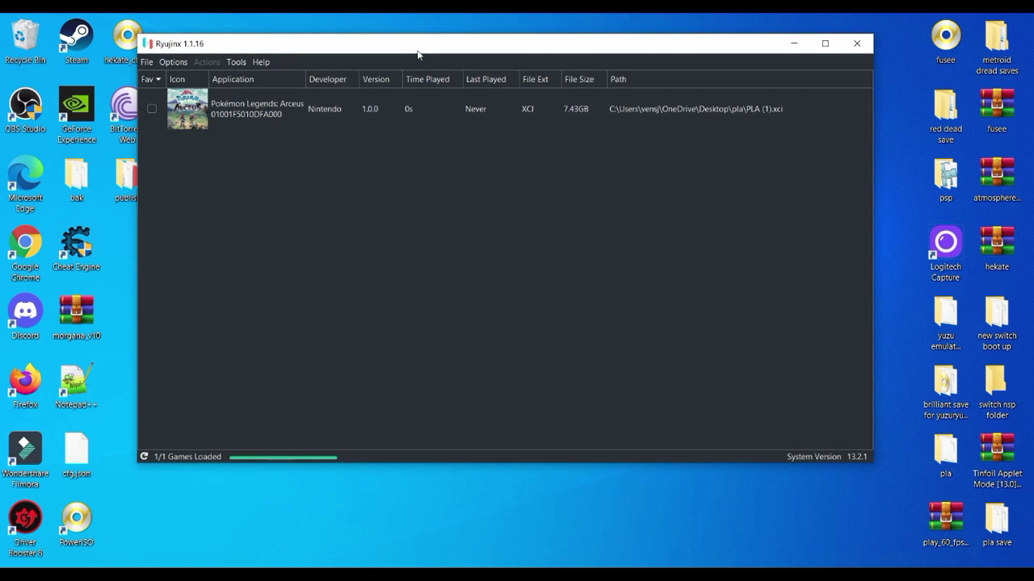
left_click(944, 549)
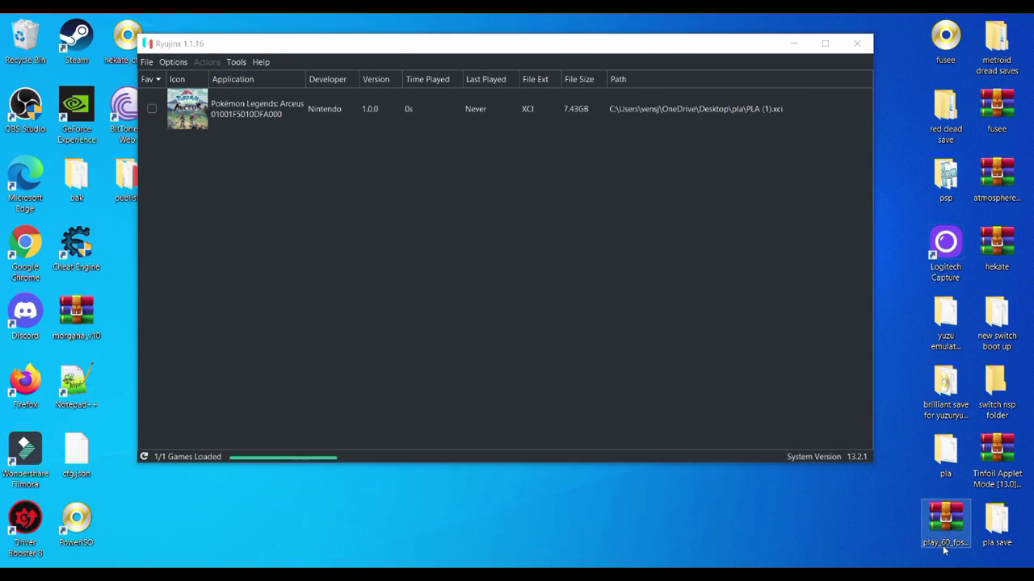
double_click(944, 549)
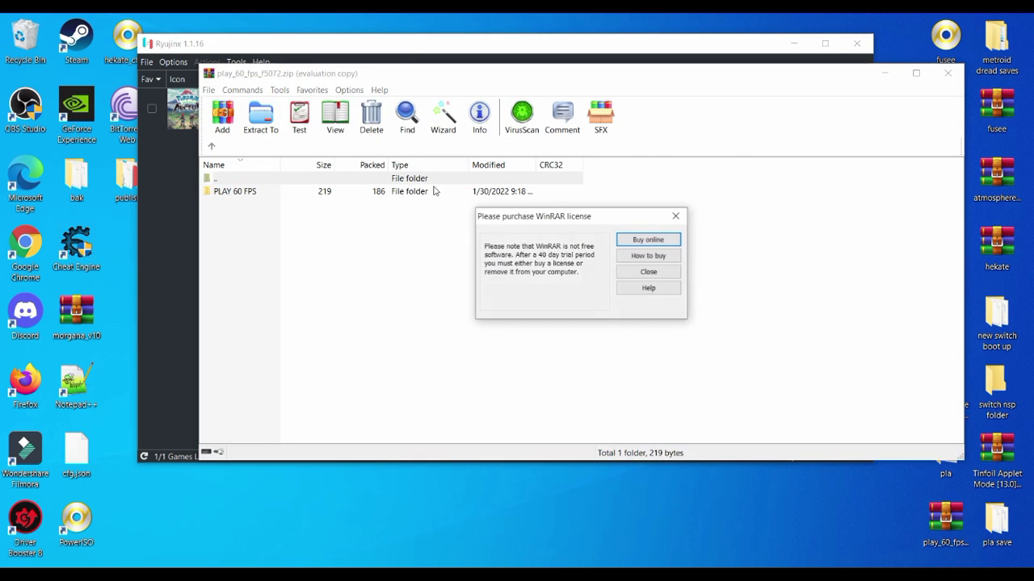
left_click(672, 273)
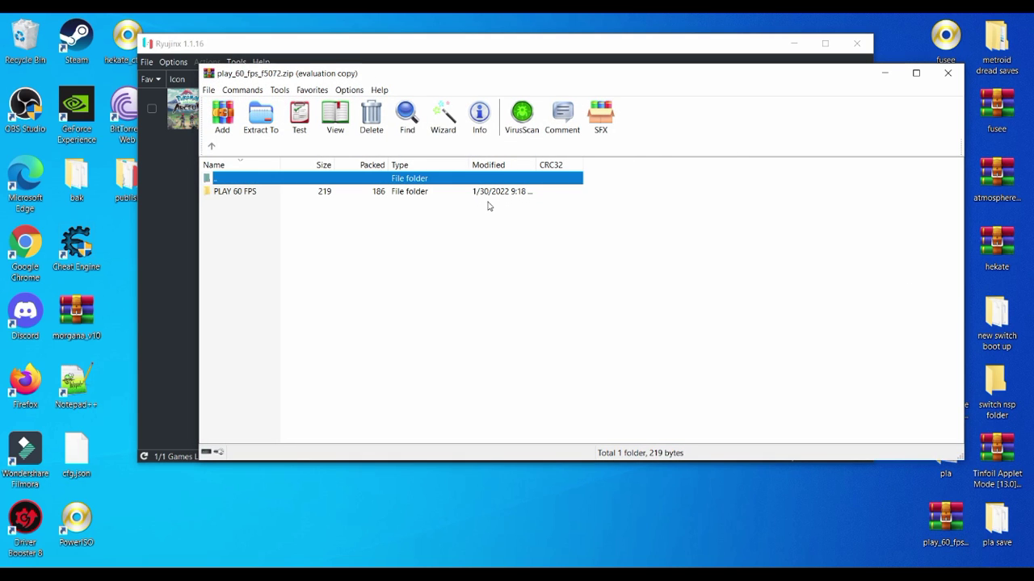
left_click(452, 194)
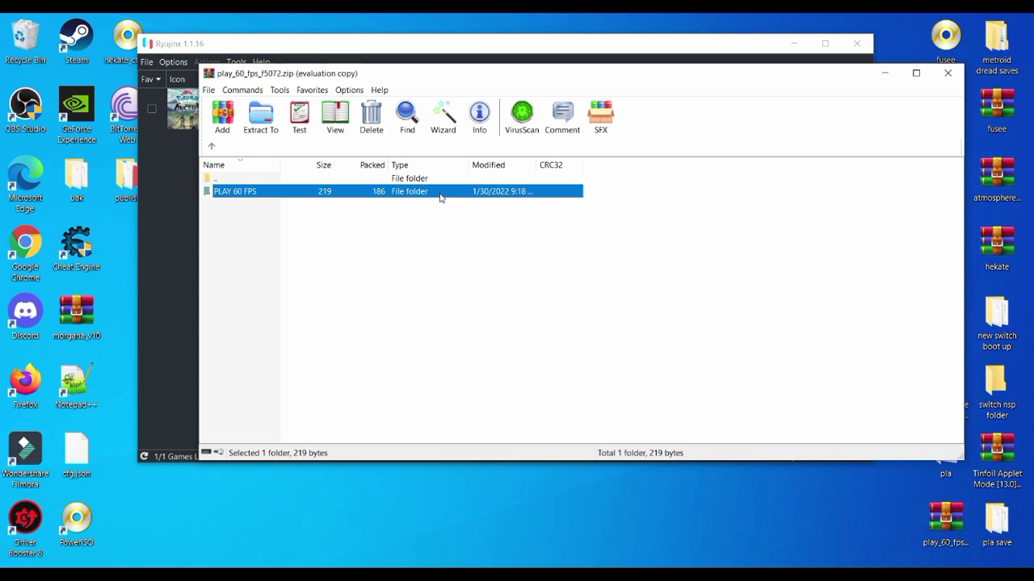
left_click_drag(441, 198, 254, 503)
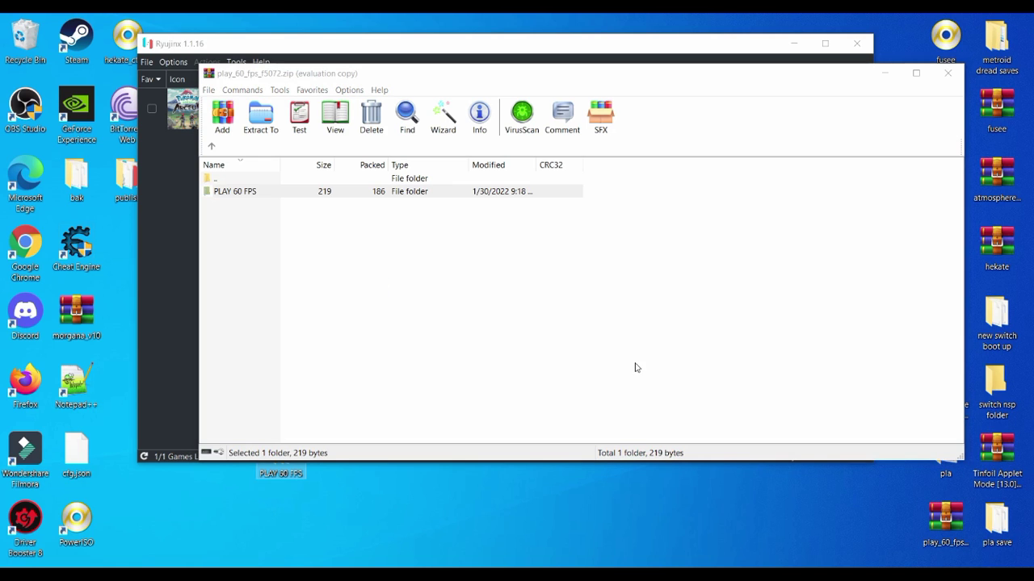
Step: Close WinRAR and tidy the Ryujinx window and the PLAY 60 FPS desktop folder
left_click(947, 73)
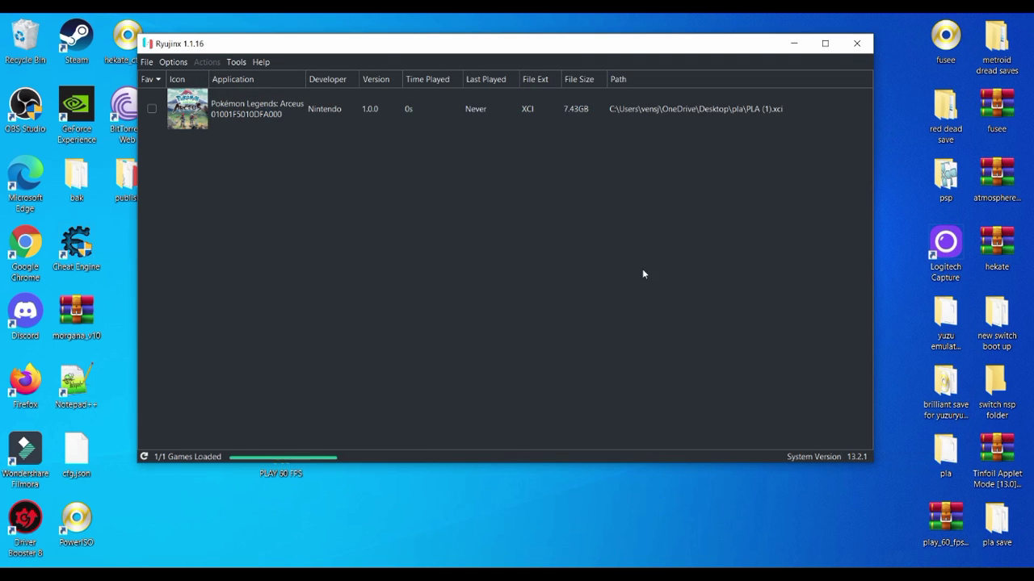
left_click(409, 501)
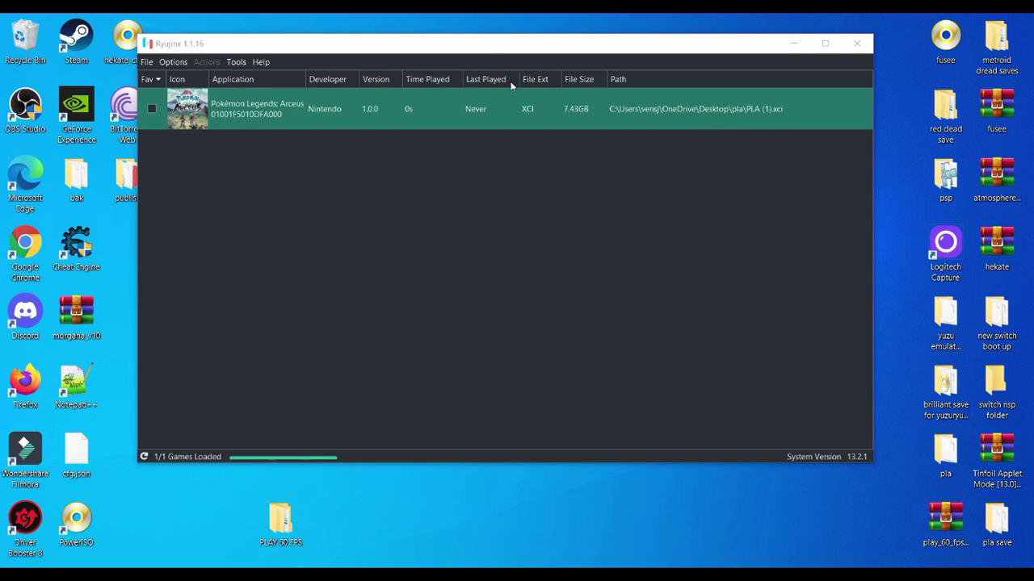
left_click_drag(482, 51, 508, 46)
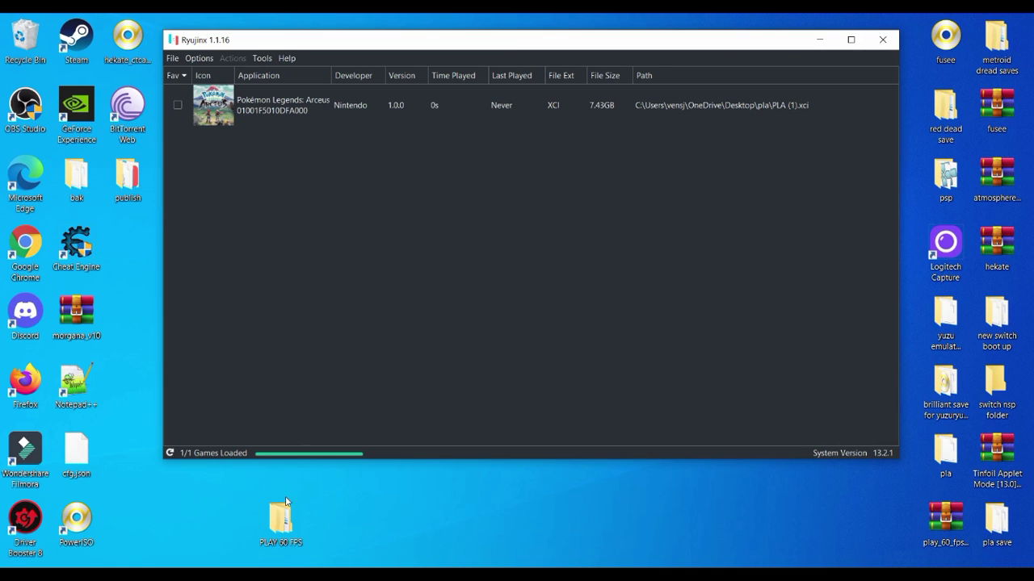
left_click_drag(279, 523, 236, 515)
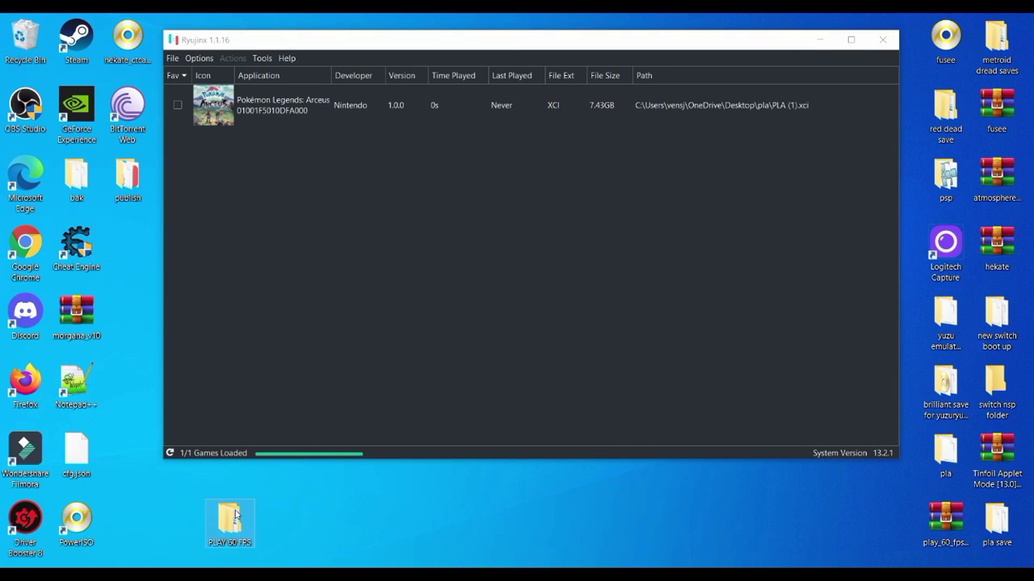
Step: Move PLAY 60 FPS into Pokémon Legends: Arceus's mods directory, then close Explorer
left_click(410, 105)
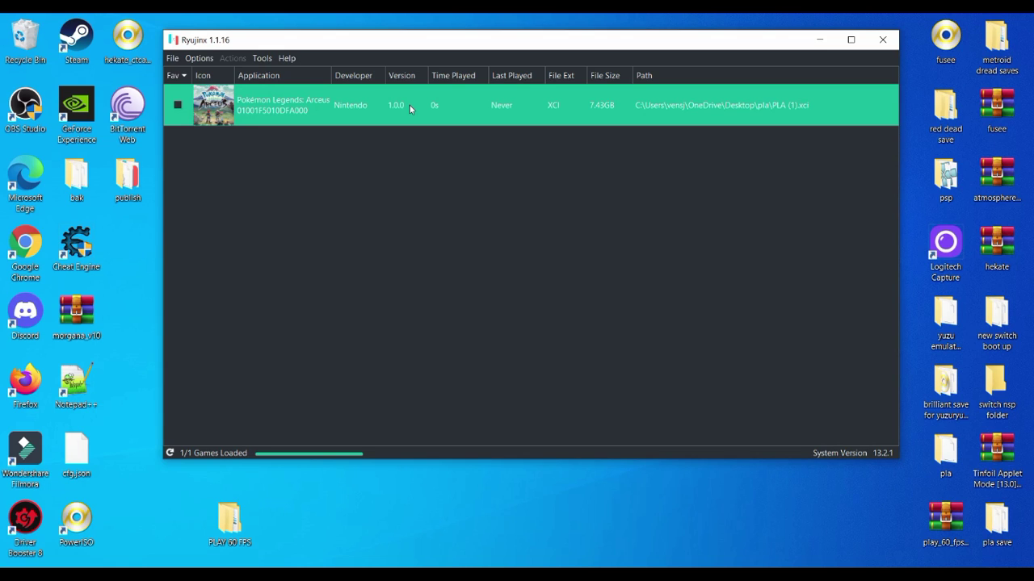
right_click(410, 105)
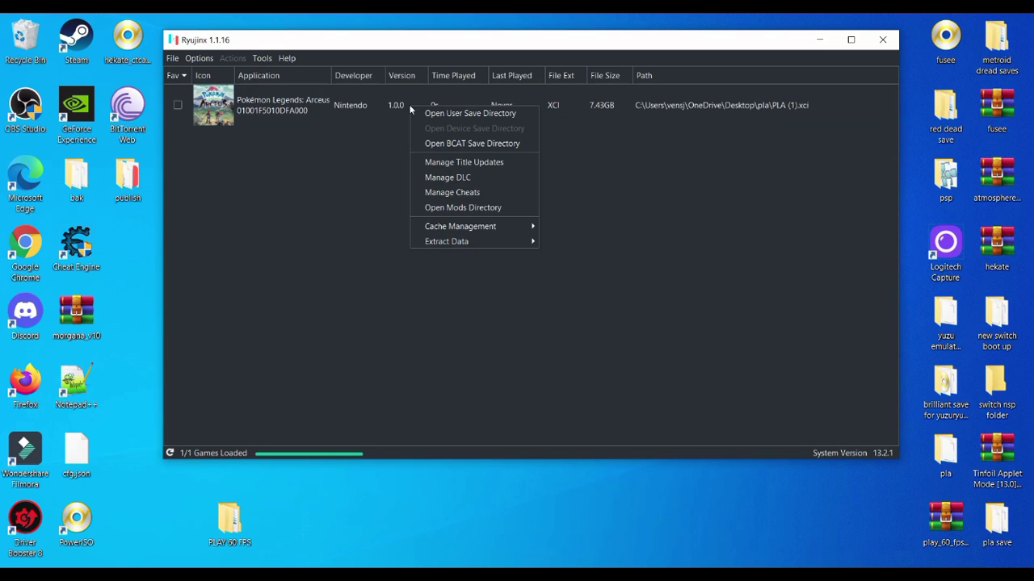
left_click(443, 208)
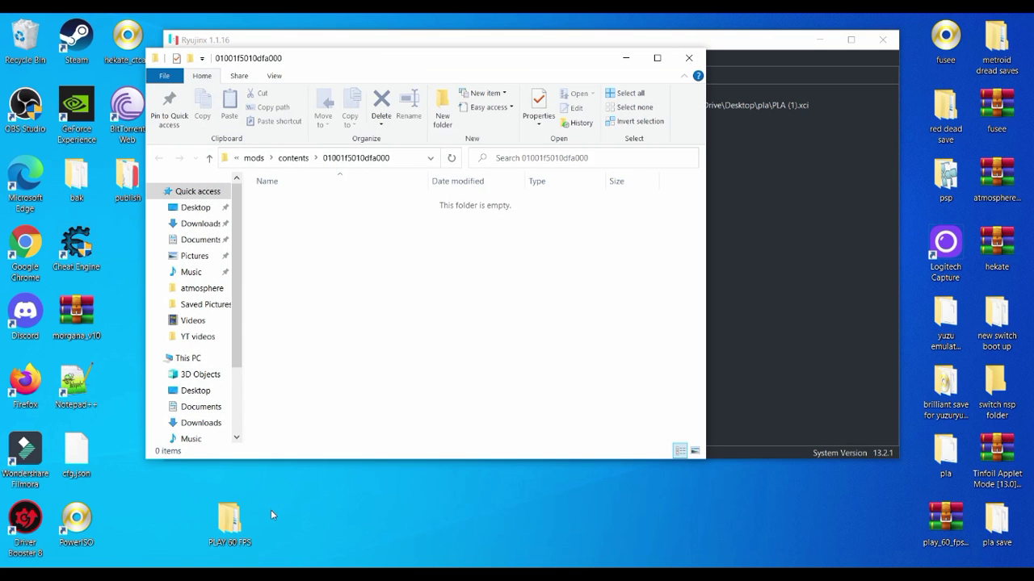
mouse_move(235, 525)
left_mouse_down()
mouse_move(331, 363)
mouse_move(365, 245)
mouse_move(358, 261)
left_mouse_up()
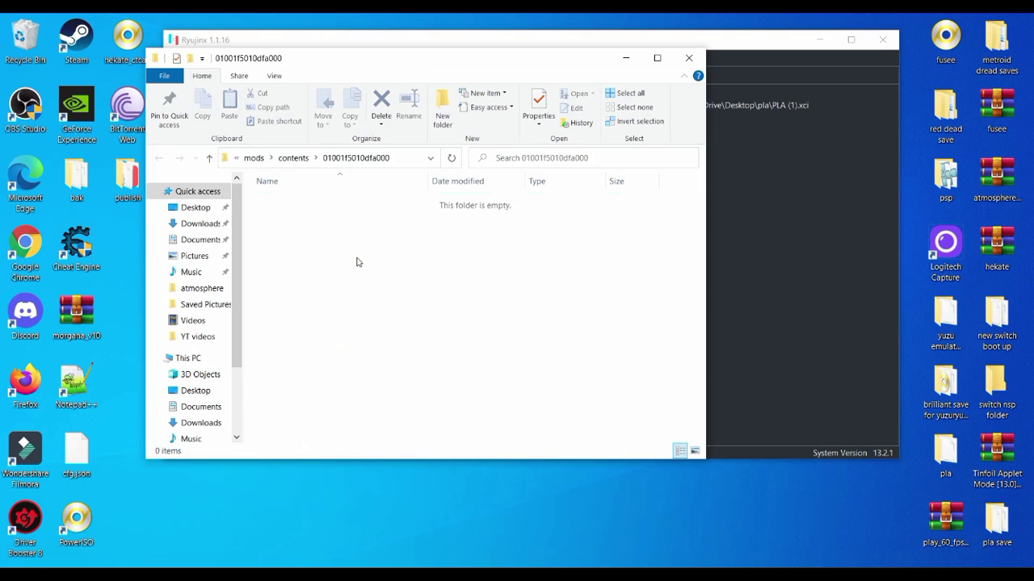
left_click(685, 61)
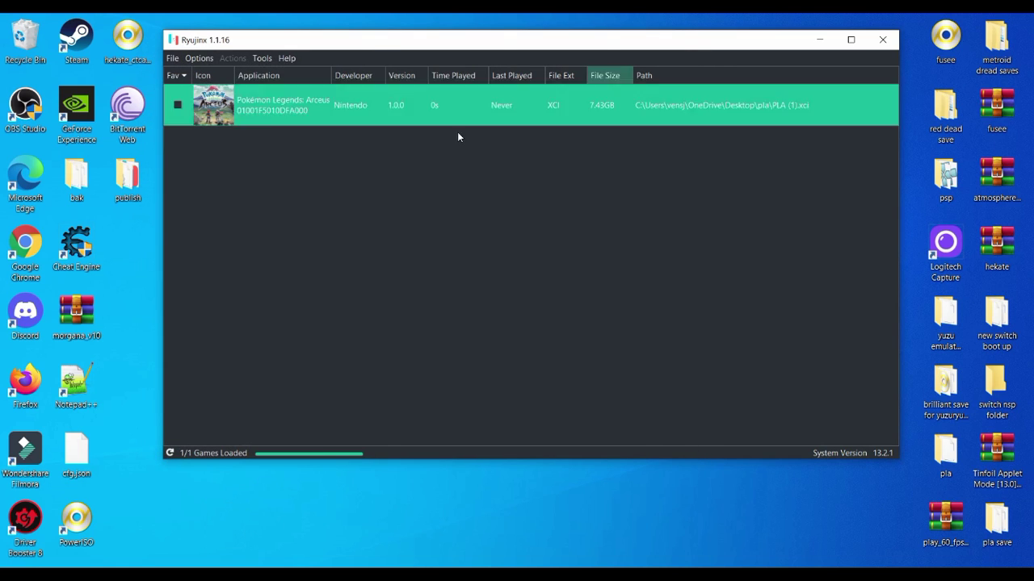
Step: Untick Enable VSync on the System tab of Ryujinx Settings, then apply and save
left_click(198, 62)
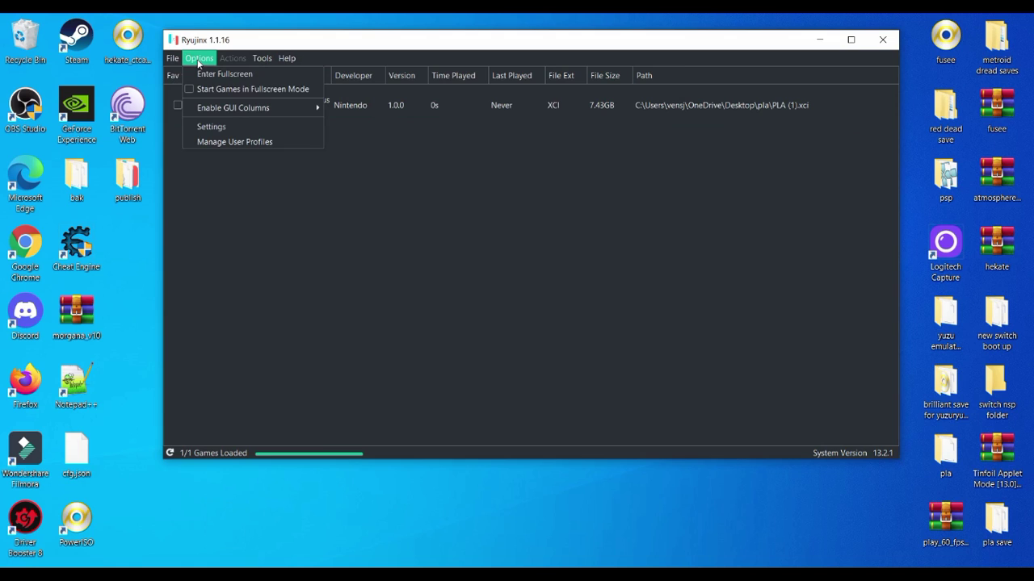
left_click(202, 127)
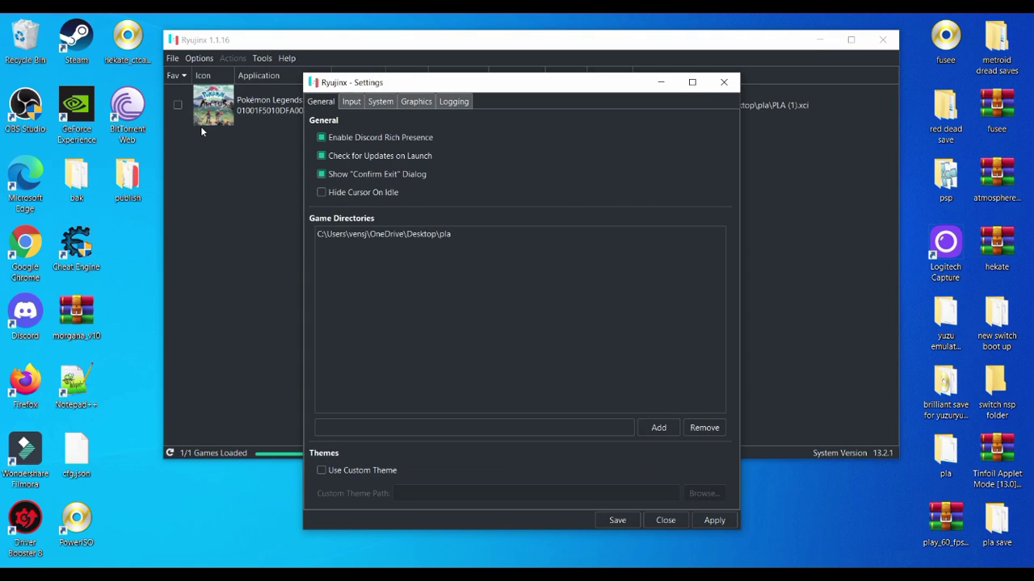
left_click(385, 105)
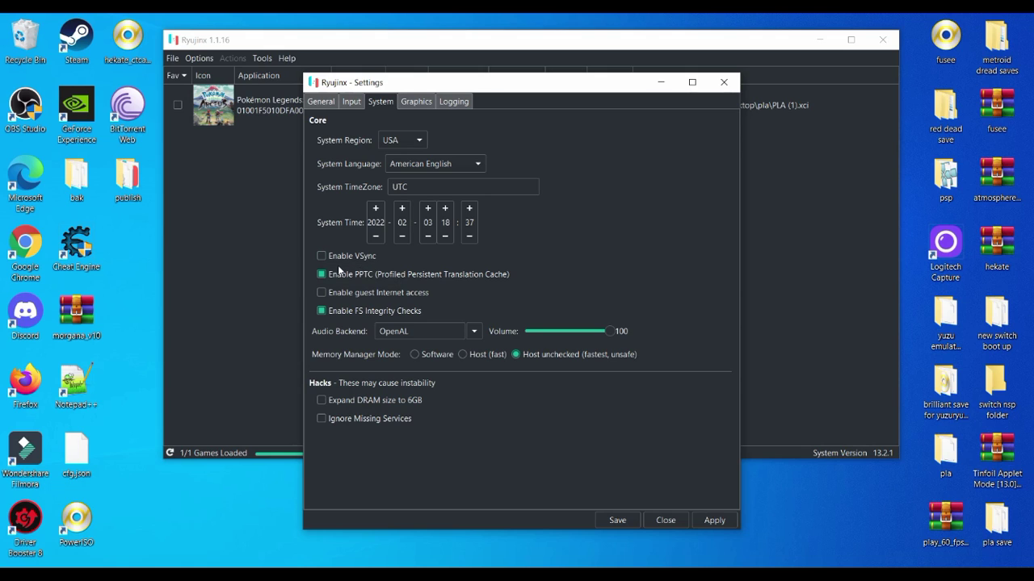
left_click(324, 257)
left_click(715, 520)
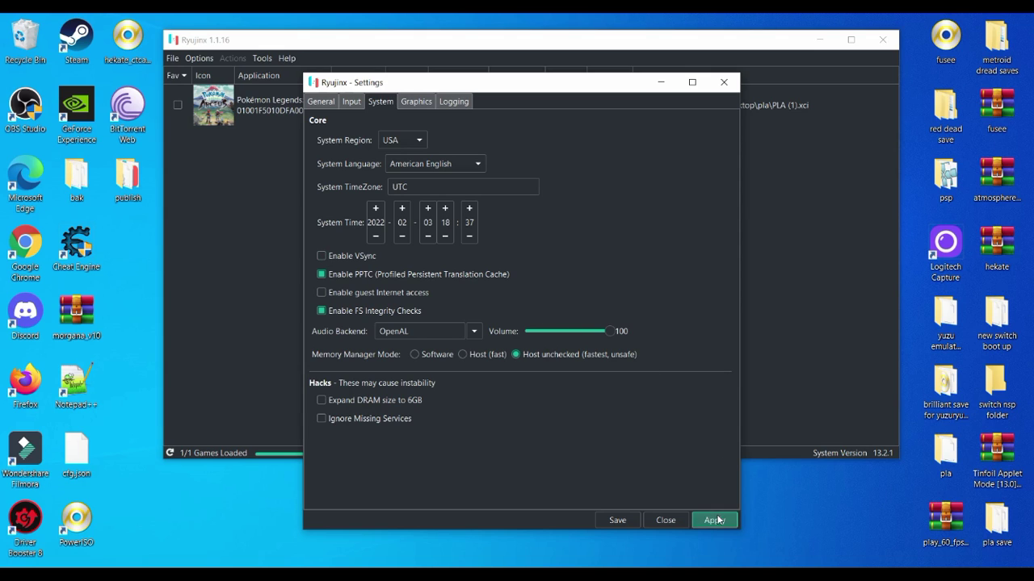
left_click(617, 521)
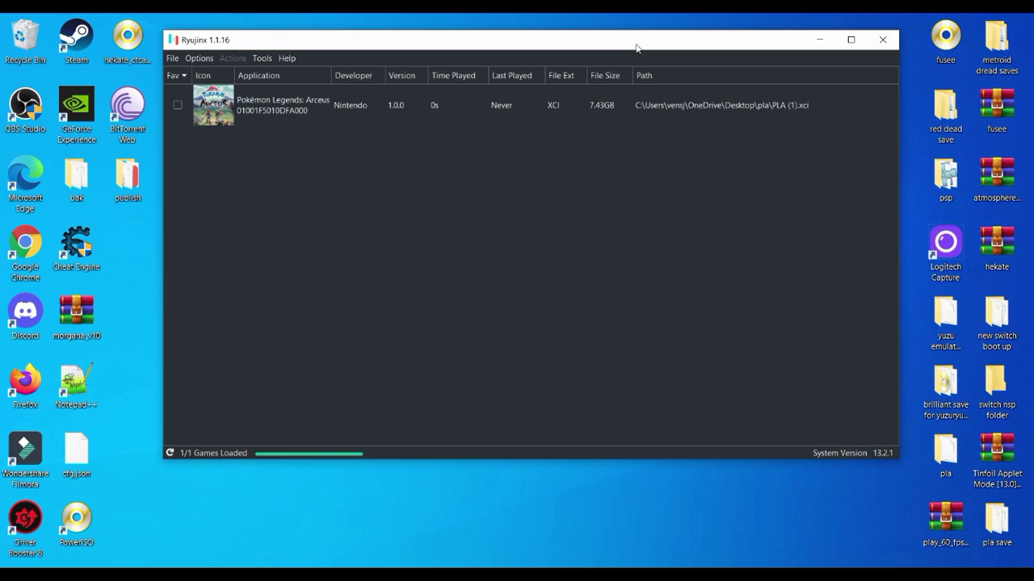
left_click_drag(636, 48, 609, 60)
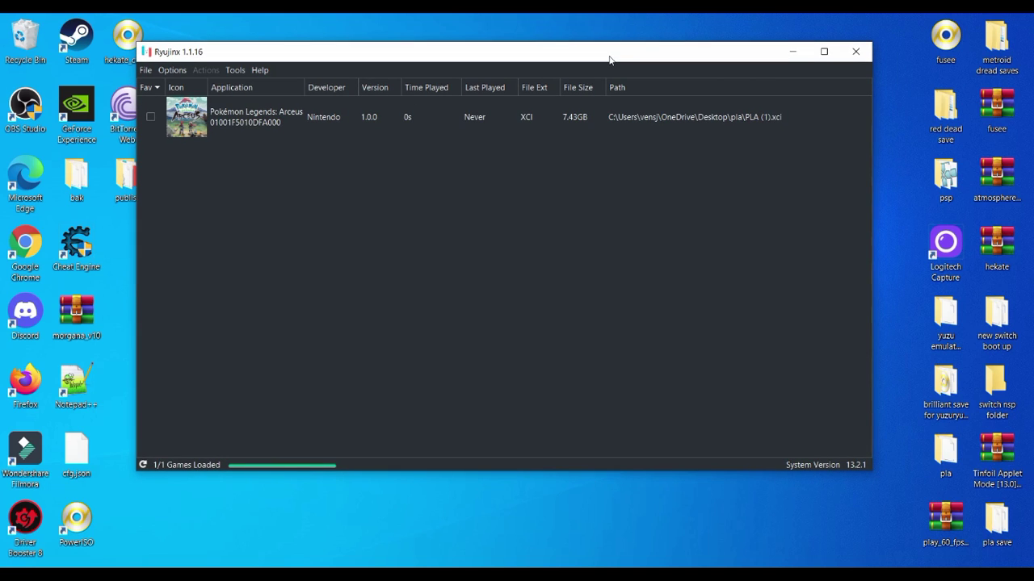